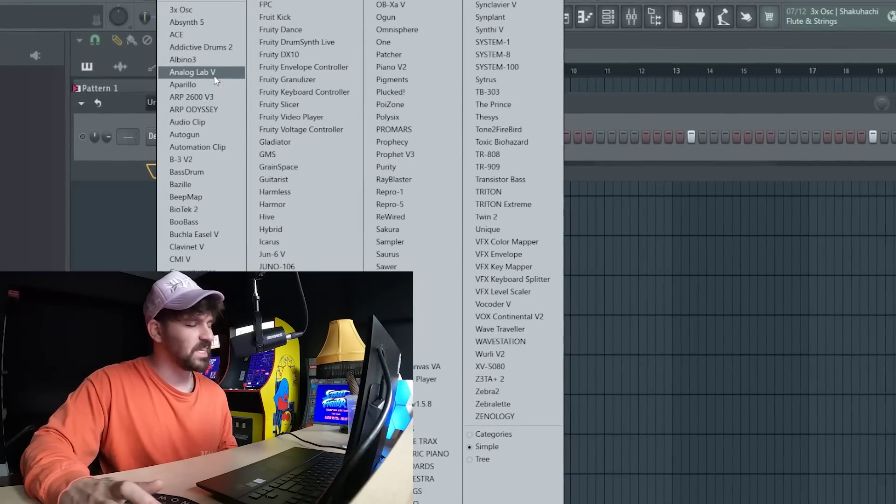
# Load Analog Lab V, move the drum channel below it and mute it, then open its piano roll.
pyautogui.click(213, 74)
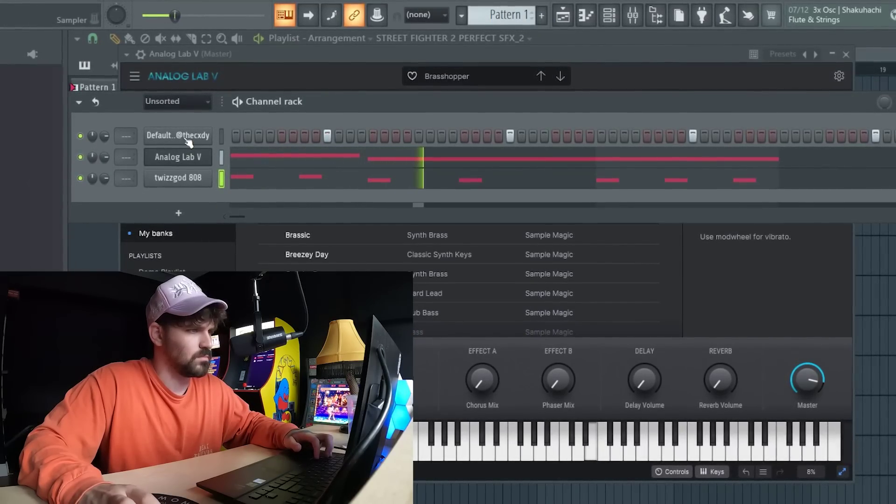
pyautogui.moveTo(188, 141); pyautogui.dragTo(177, 157)
pyautogui.rightClick(170, 156)
pyautogui.click(80, 158)
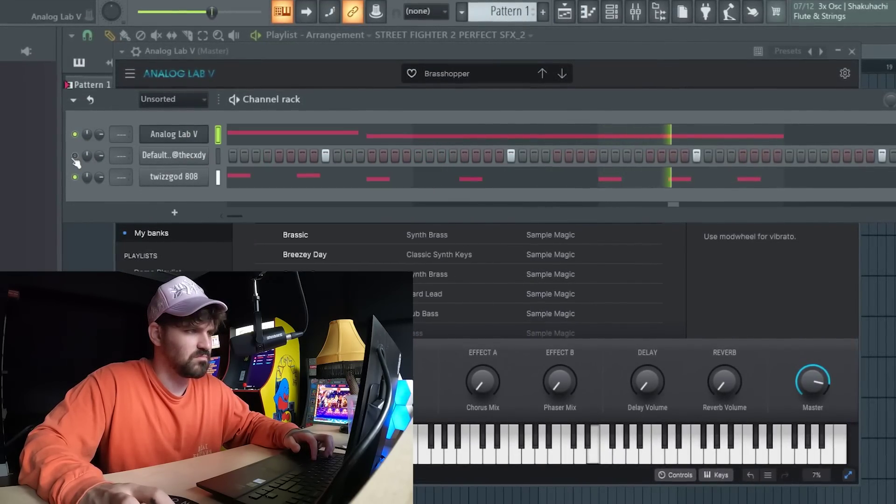
pyautogui.rightClick(184, 134)
pyautogui.click(233, 135)
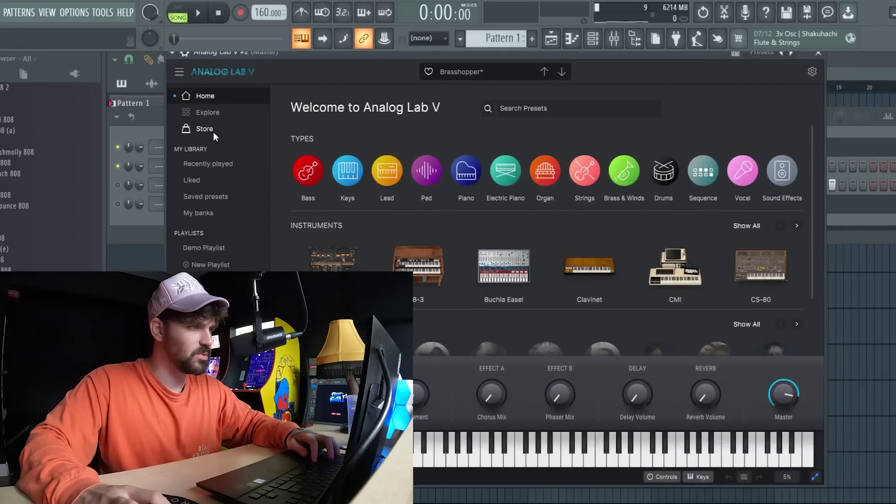
# Load a preset from the Ancient Mantra bank under My banks in Analog Lab V.
pyautogui.click(198, 213)
pyautogui.scroll(-5, 593, 252)
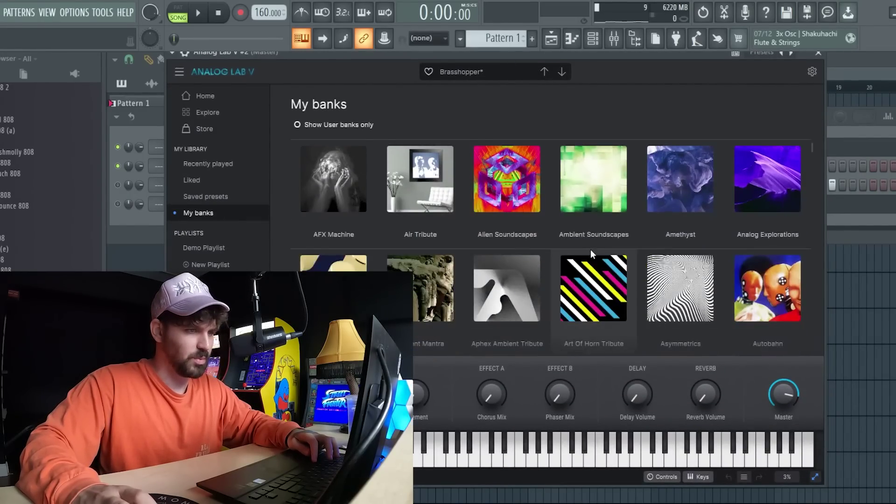
pyautogui.click(420, 235)
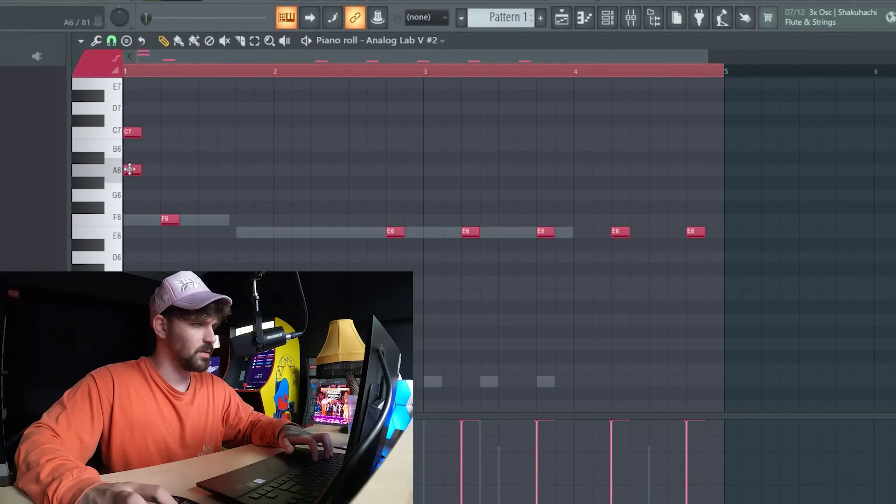
# Shift the A6 and C7 notes later, then clear them and replay the melody.
pyautogui.moveTo(130, 169); pyautogui.dragTo(222, 170)
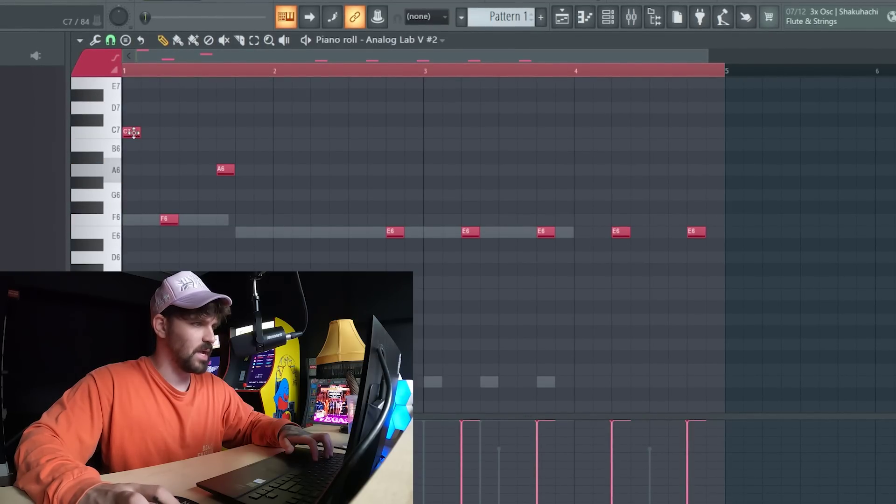
pyautogui.moveTo(130, 132); pyautogui.dragTo(280, 131)
pyautogui.press('space')
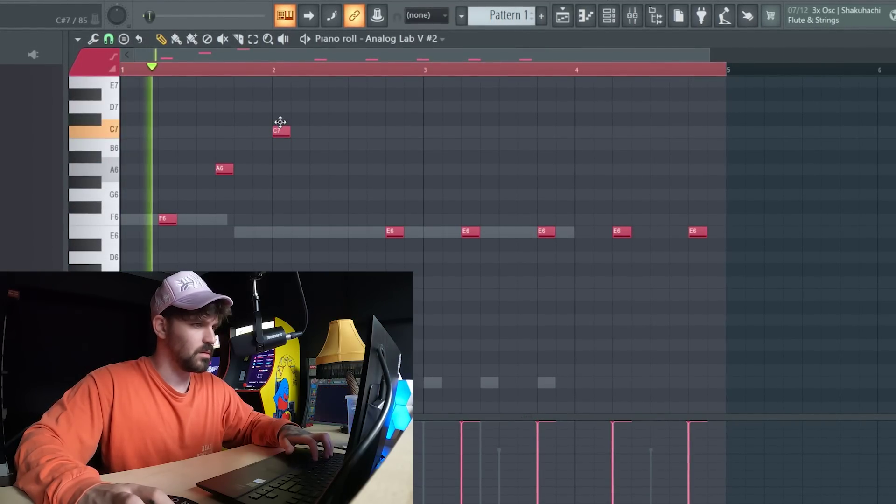
pyautogui.moveTo(216, 170); pyautogui.dragTo(234, 169)
pyautogui.moveTo(278, 131); pyautogui.dragTo(313, 130)
pyautogui.press('space')
pyautogui.hotkey('ctrl', 'Down')
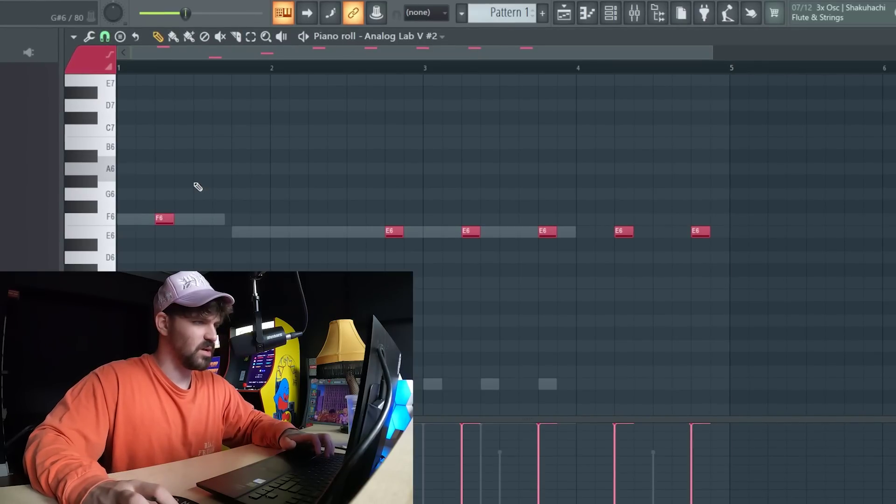
pyautogui.press('space')
pyautogui.press('space')
pyautogui.press('space')
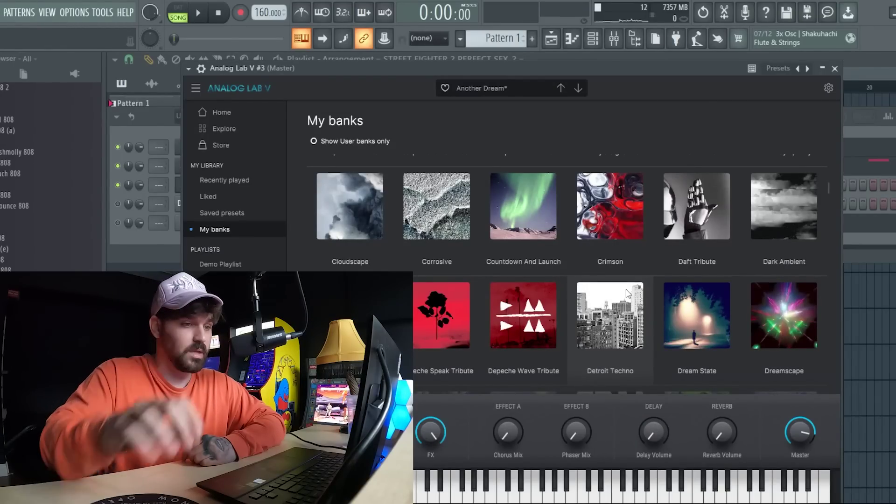
# Audition Deep Ambient presets like Dirty Noises, then settle on the Clasil sound-effect preset.
pyautogui.scroll(6, 626, 290)
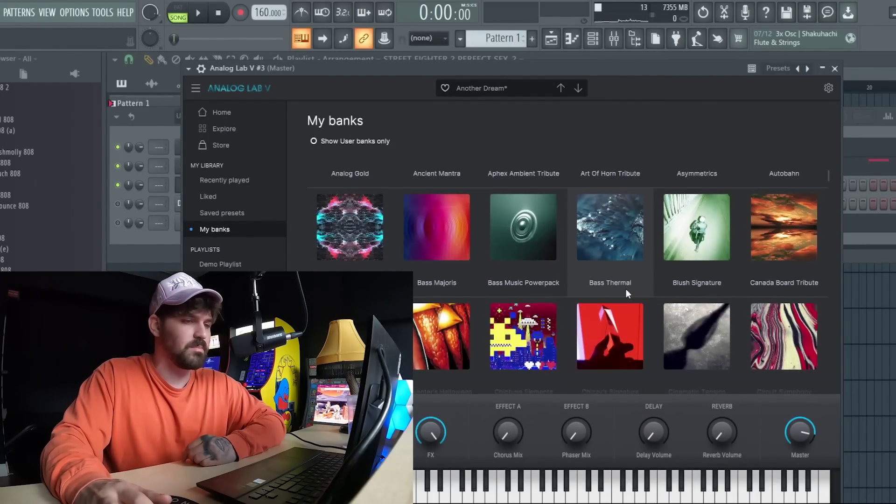
pyautogui.scroll(1, 626, 289)
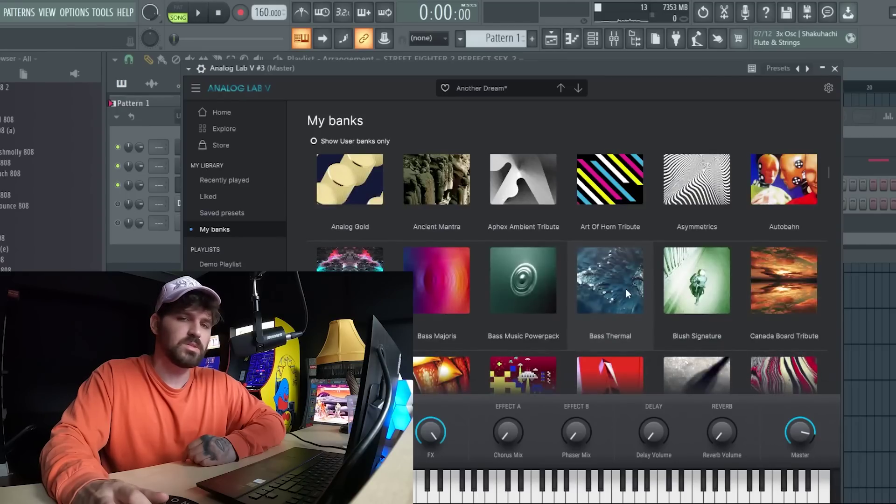
pyautogui.scroll(1, 626, 289)
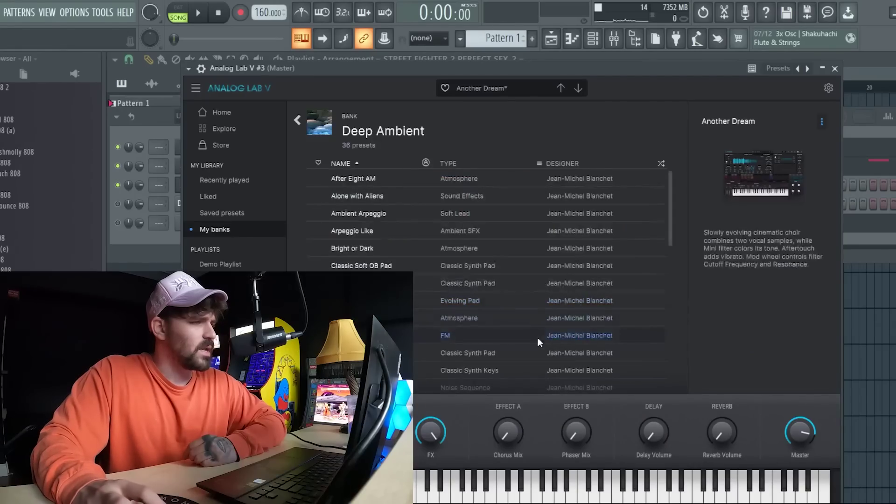
pyautogui.click(437, 307)
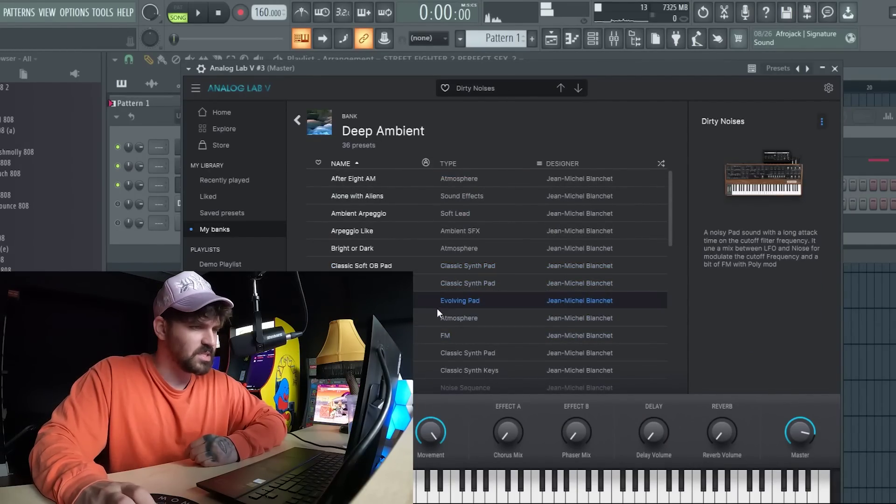
pyautogui.click(435, 309)
pyautogui.scroll(-3, 435, 310)
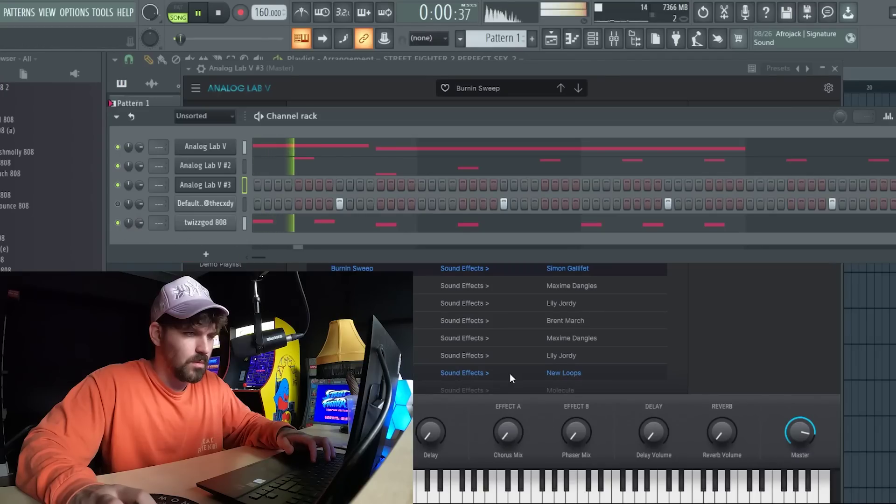
pyautogui.click(510, 378)
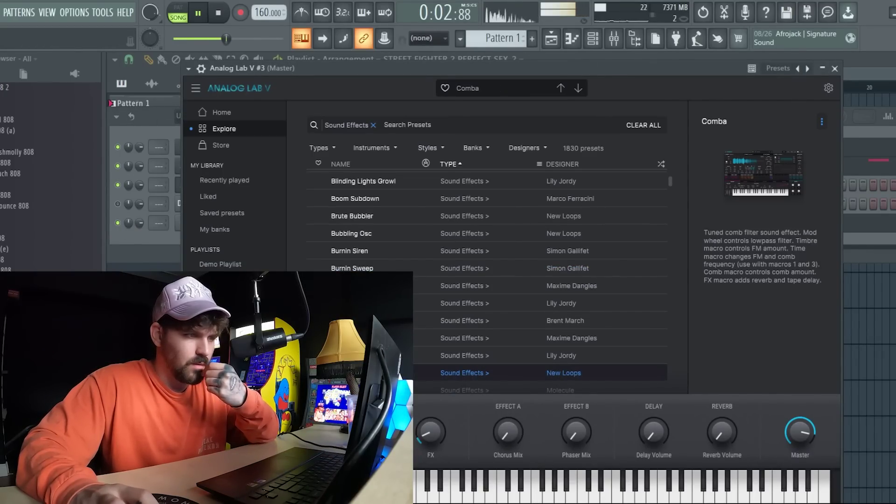
pyautogui.click(510, 337)
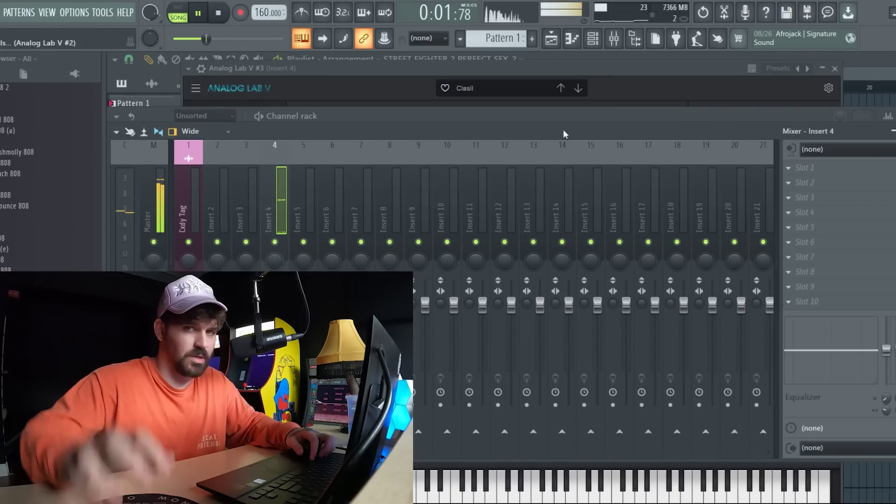
# Add Fruity parametric EQ 2 to Insert 4 and switch between the Analog Lab V and mixer windows.
pyautogui.press('space')
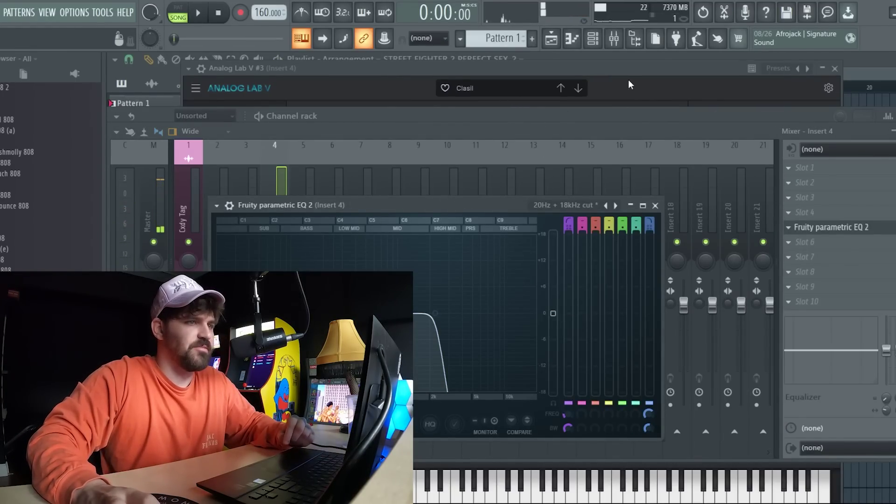
pyautogui.click(628, 68)
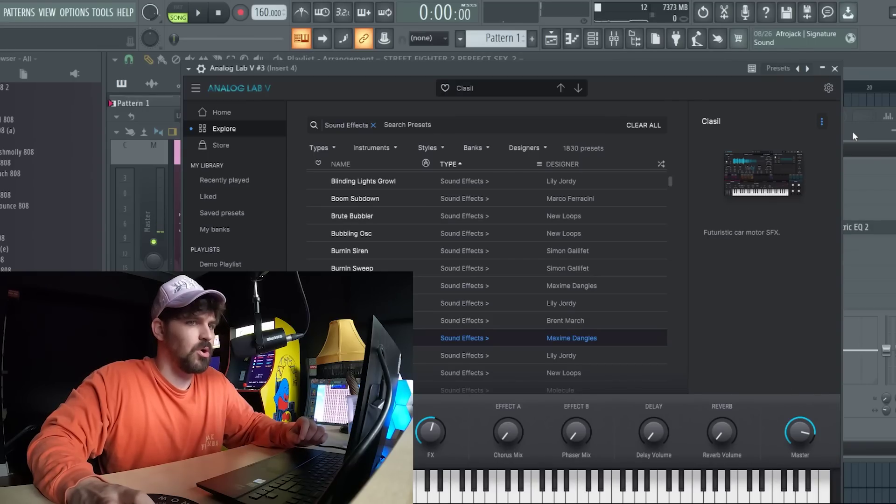
pyautogui.click(859, 227)
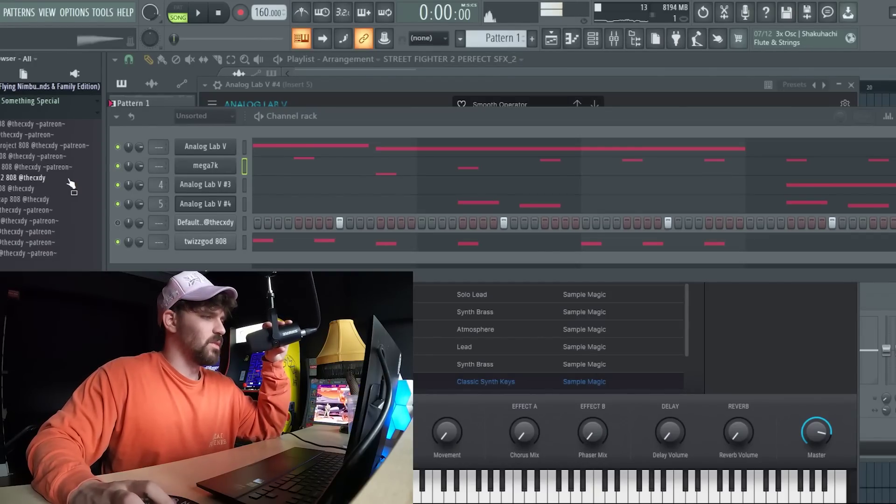
# Scroll up through the browser panel.
pyautogui.scroll(3, 70, 187)
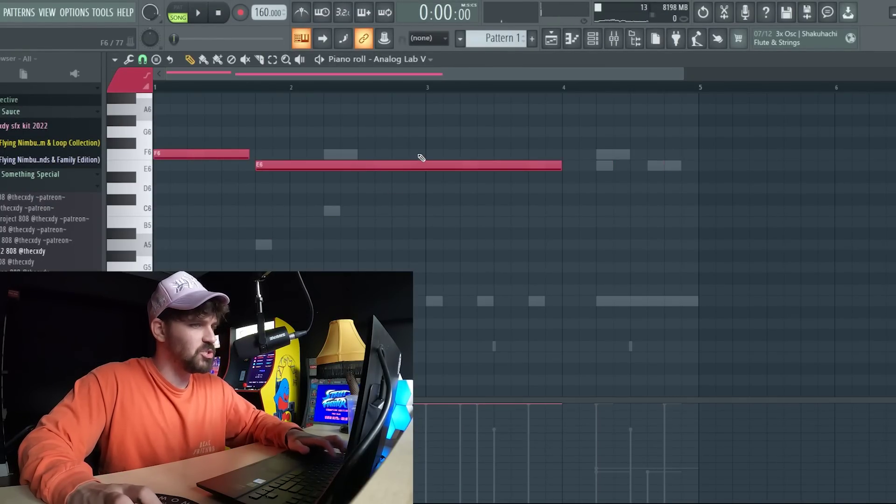
# Add a D7 note above B6 and lengthen the D7, B6 and G6 notes.
pyautogui.press('F7')
pyautogui.click(249, 261)
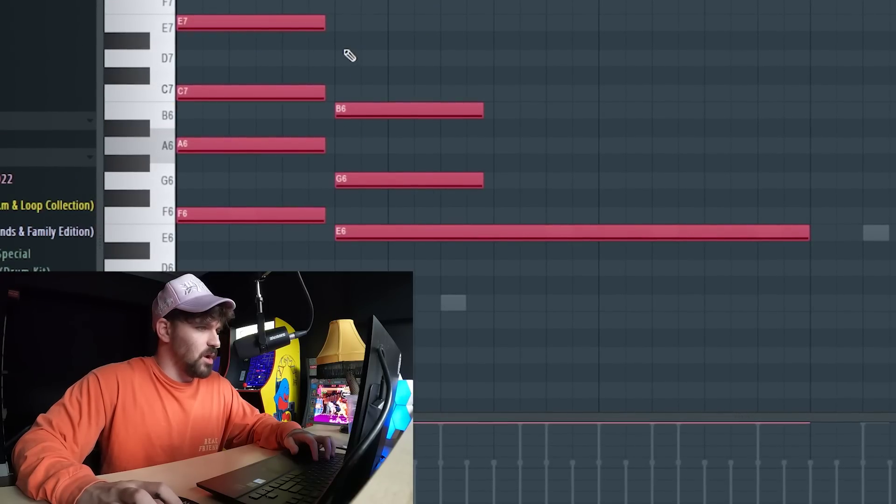
pyautogui.click(348, 56)
pyautogui.moveTo(516, 184); pyautogui.dragTo(431, 12)
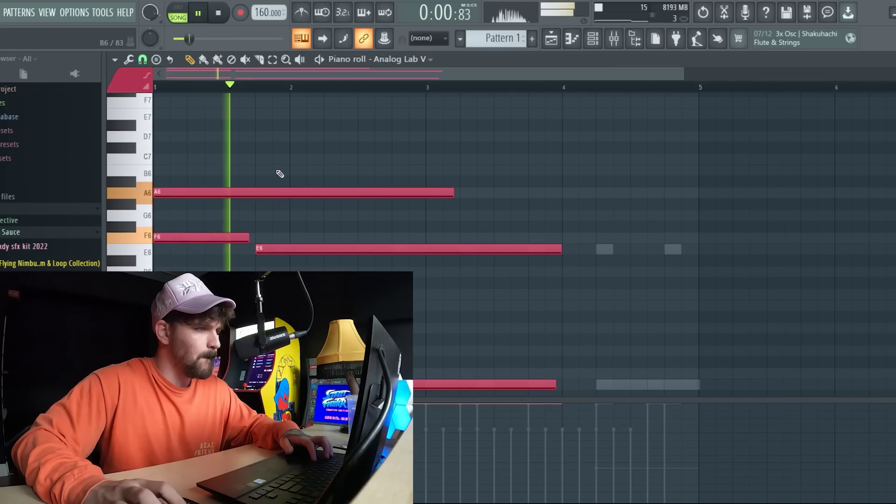
# Draw B6, D7, C7, A6 and G6 melody notes, then cut all notes off at bar 5.
pyautogui.click(278, 170)
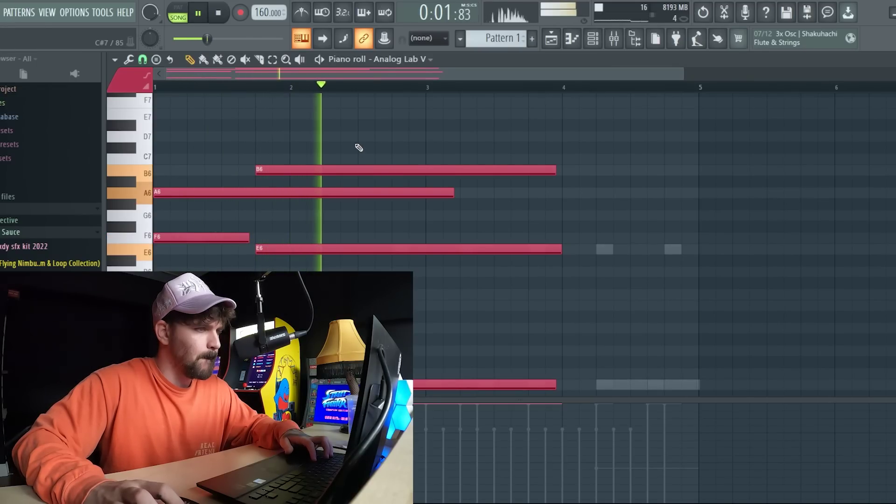
pyautogui.click(369, 136)
pyautogui.click(429, 159)
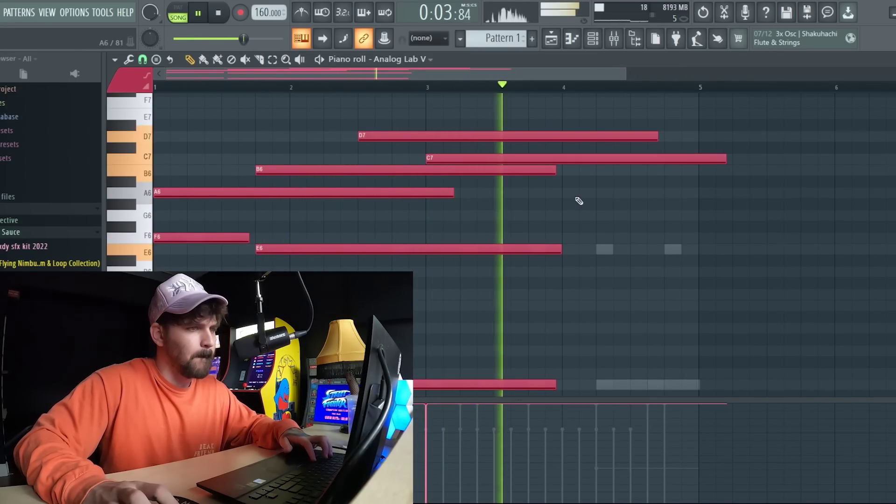
pyautogui.click(581, 192)
pyautogui.moveTo(594, 191); pyautogui.dragTo(577, 191)
pyautogui.click(635, 215)
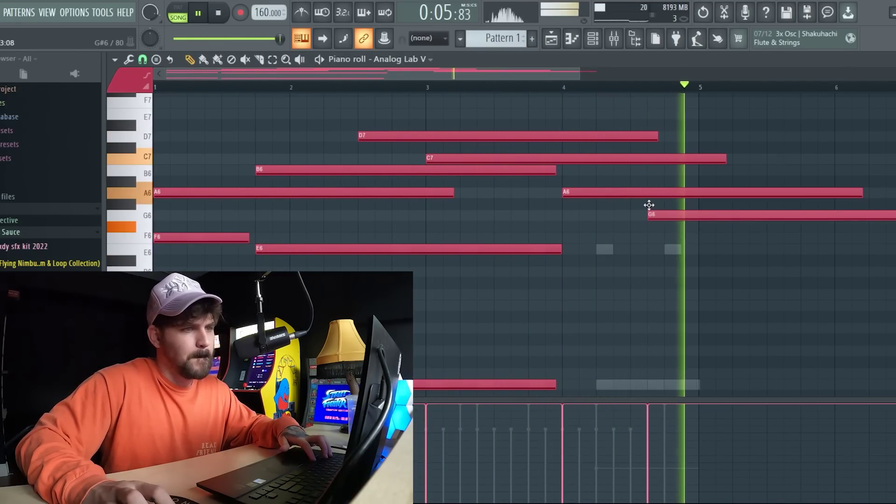
pyautogui.press('space')
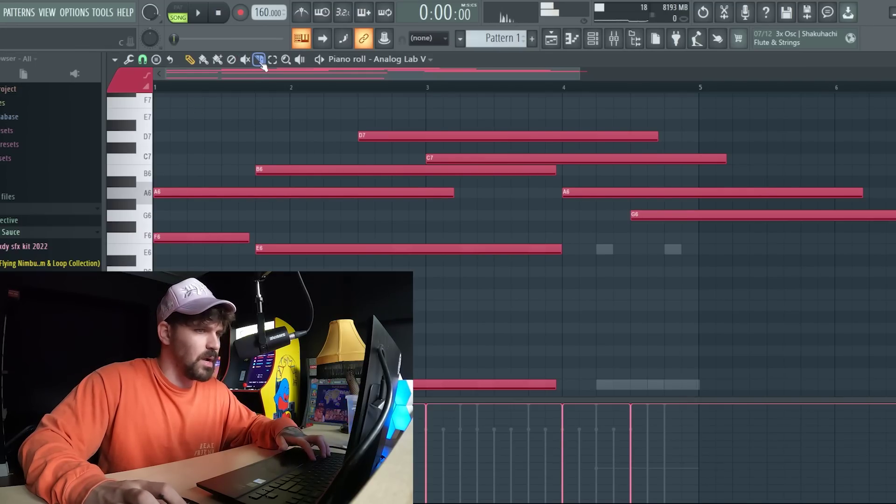
pyautogui.moveTo(702, 156); pyautogui.dragTo(701, 154)
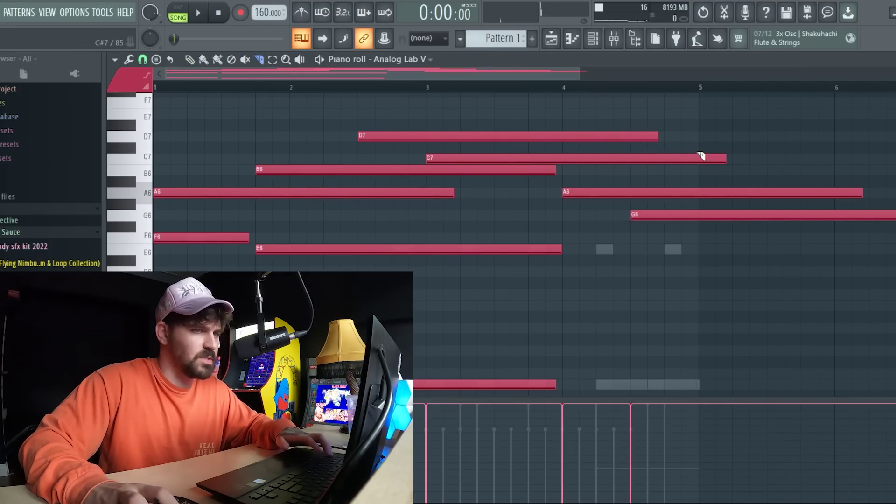
pyautogui.press('Delete')
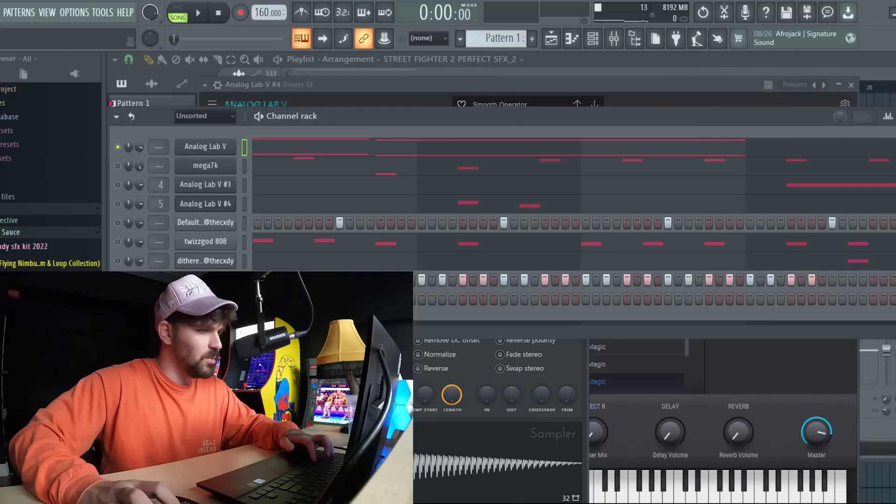
# Unsolo all channels, play the beat, and rearrange the Analog Lab V #4 clips on Track 4.
pyautogui.rightClick(118, 147)
pyautogui.press('space')
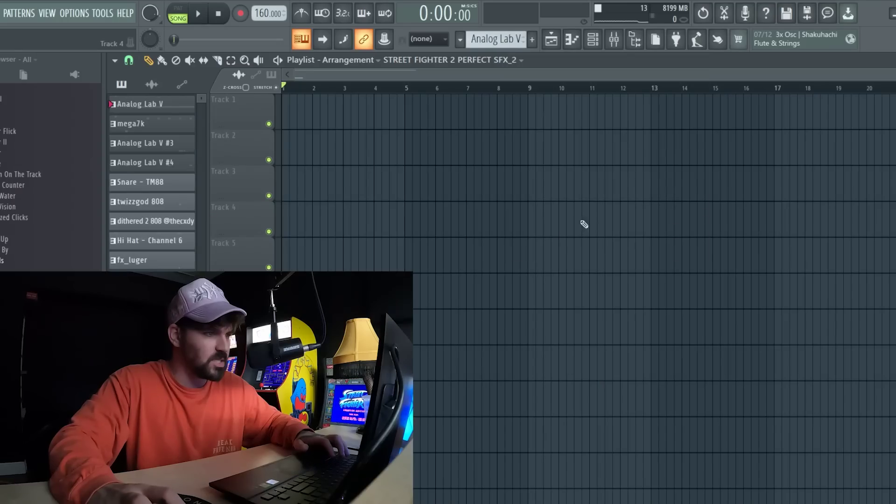
pyautogui.click(158, 110)
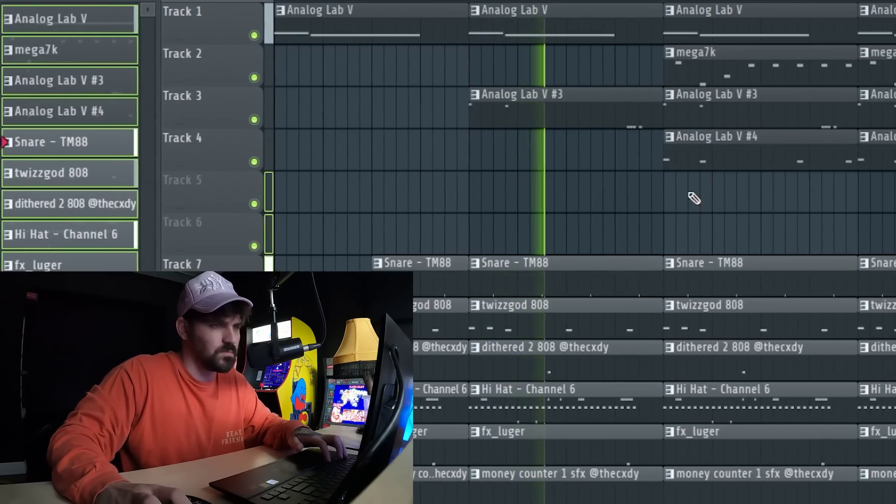
pyautogui.moveTo(722, 164); pyautogui.dragTo(537, 153)
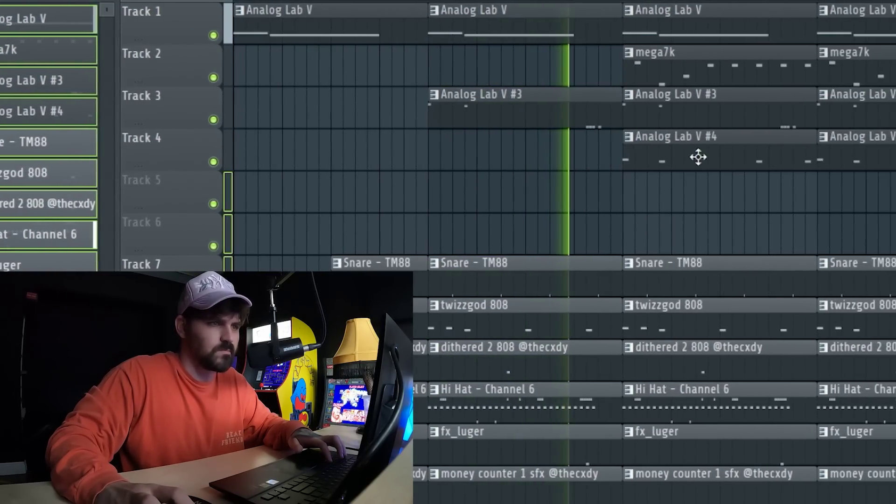
pyautogui.rightClick(707, 156)
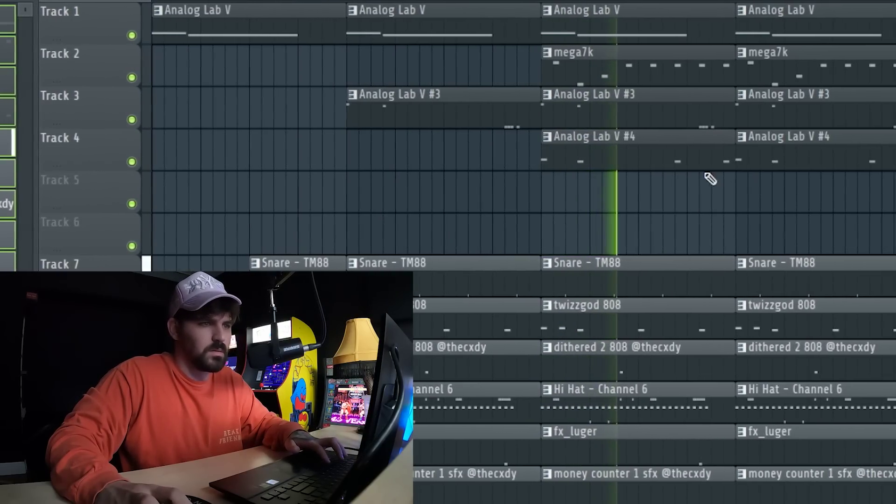
pyautogui.moveTo(816, 186); pyautogui.dragTo(680, 160)
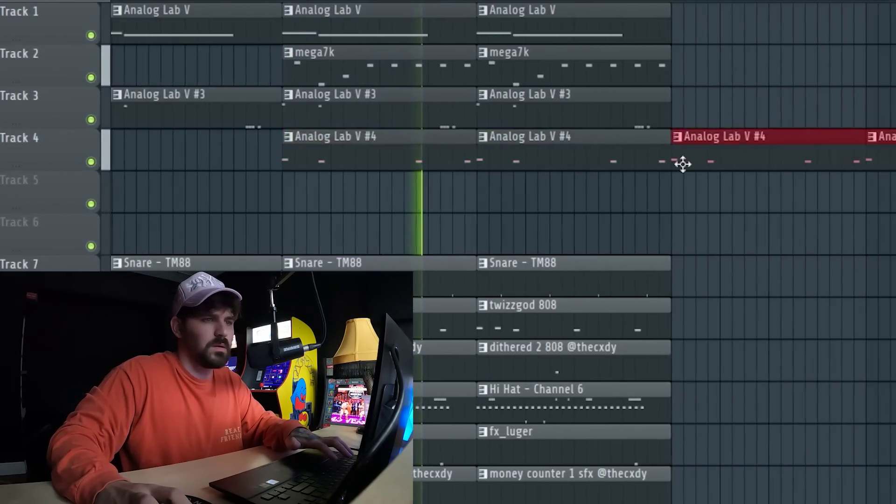
# Duplicate the Track 1–3 clips twice with Ctrl+B and shift the twizzgod 808 clip later.
pyautogui.moveTo(495, 174); pyautogui.dragTo(374, 33)
pyautogui.hotkey('ctrl', 'b')
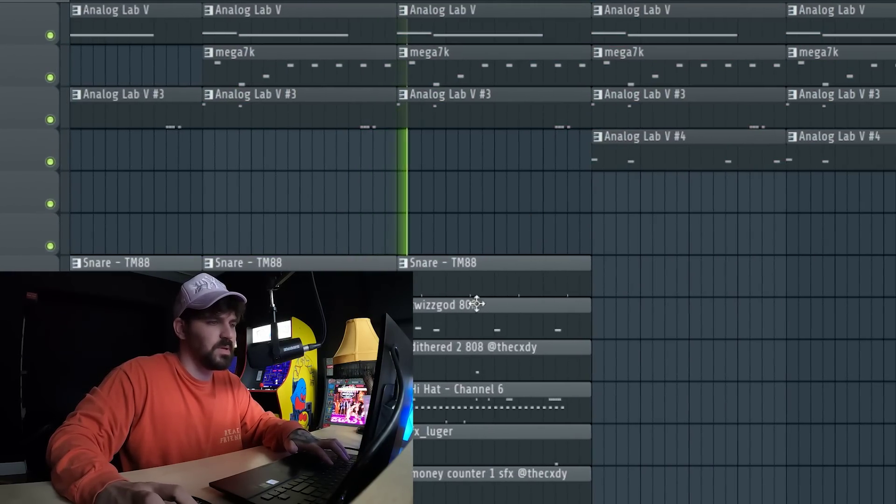
pyautogui.hotkey('ctrl', 'b')
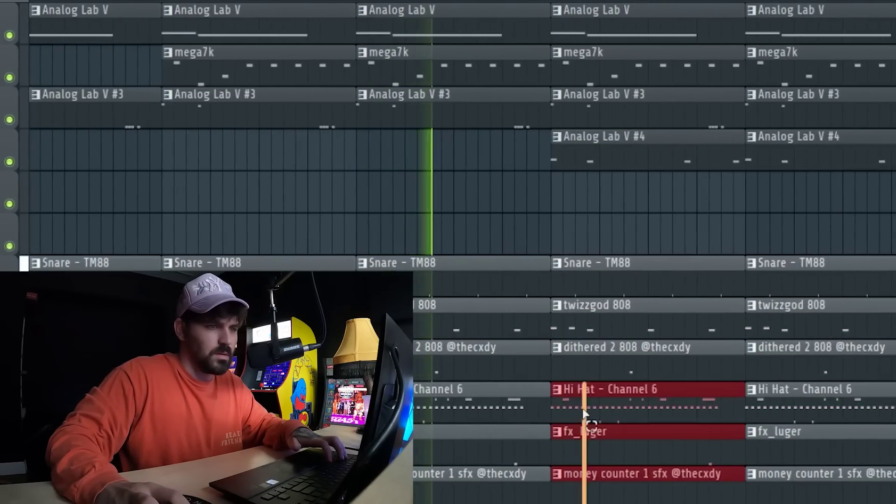
pyautogui.moveTo(583, 413); pyautogui.dragTo(565, 276)
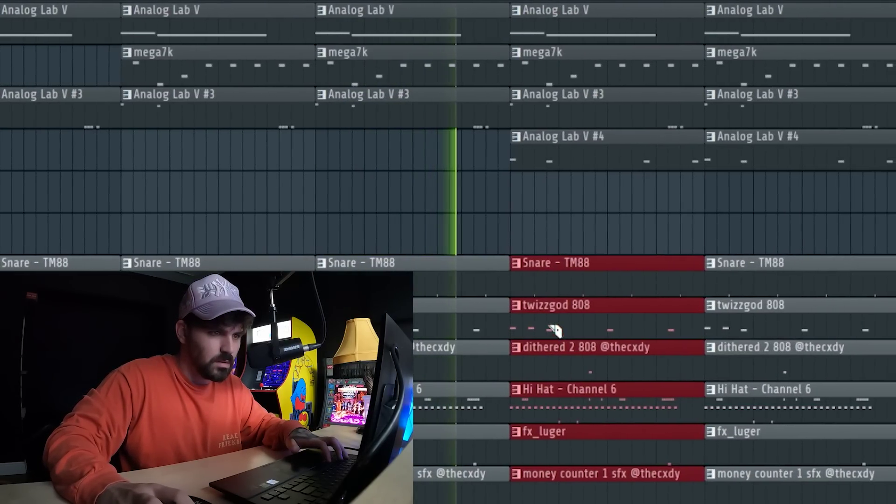
pyautogui.moveTo(551, 329); pyautogui.dragTo(597, 301)
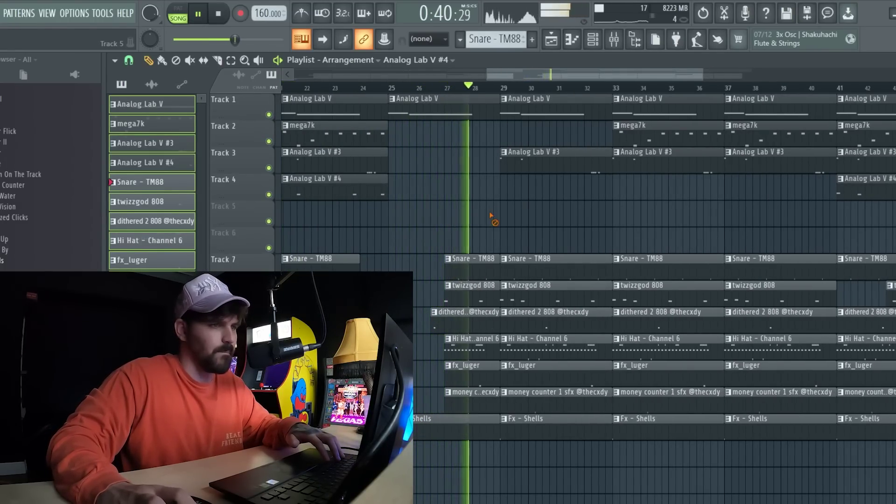
pyautogui.scroll(-3, 547, 131)
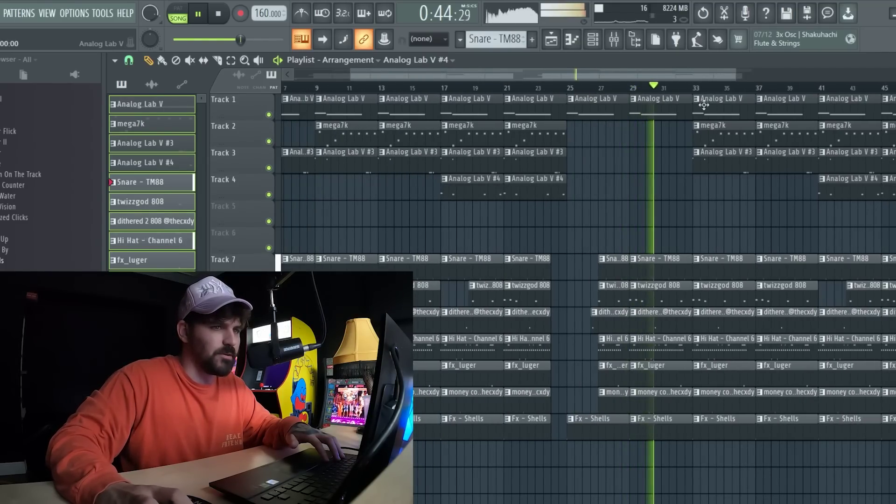
pyautogui.scroll(-2, 687, 82)
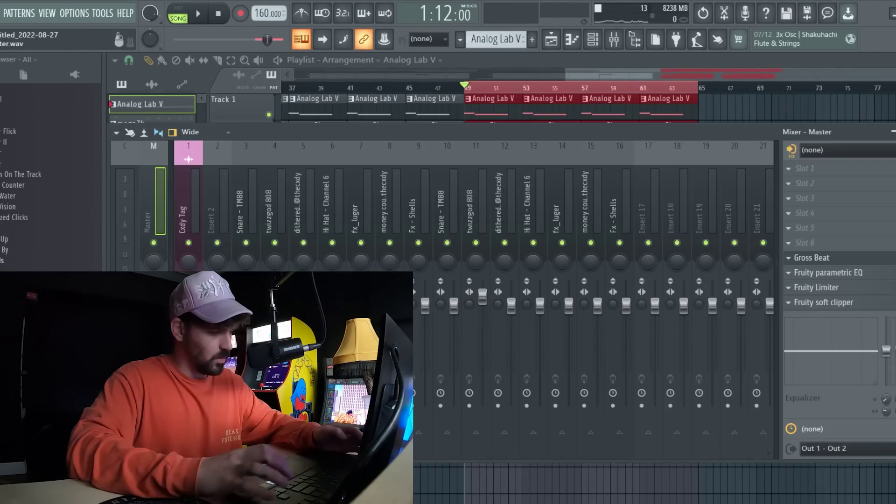
# Render the Master mixer track to an audio clip with Ctrl+Alt+R.
pyautogui.hotkey('ctrl', 'alt', 'r')
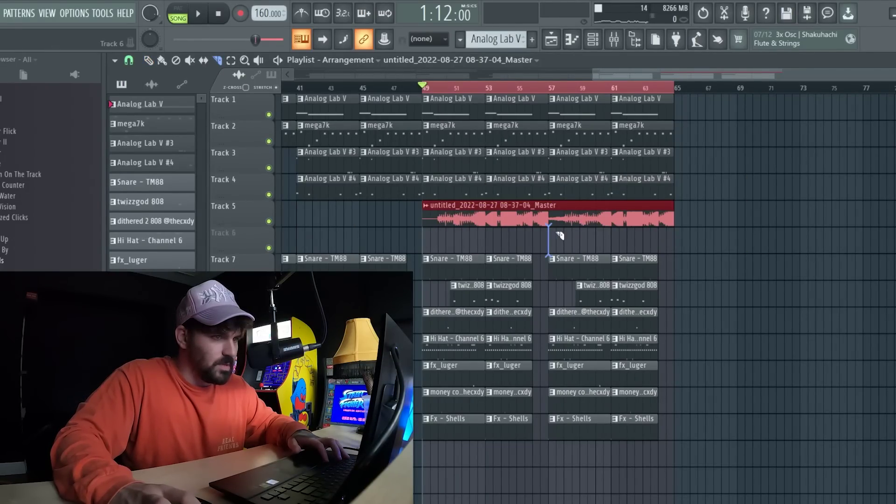
# Slice the rendered master clip near bar 57 and delete its left part.
pyautogui.click(548, 236)
pyautogui.rightClick(519, 217)
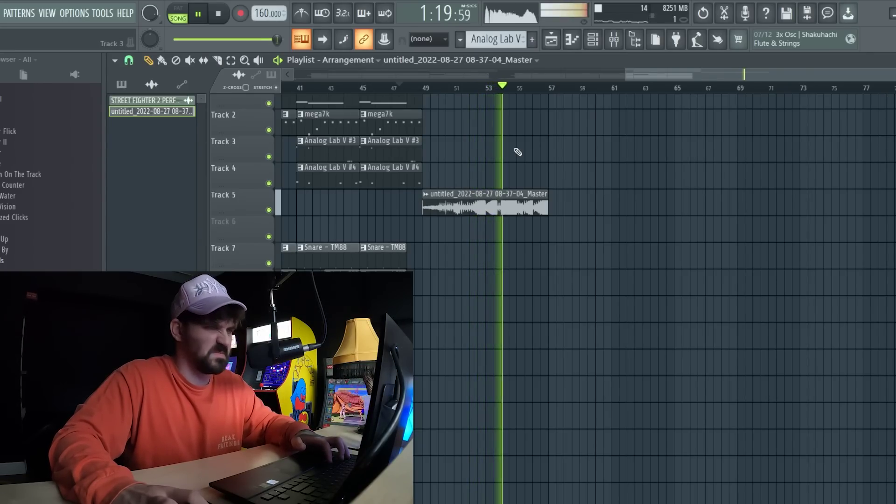
pyautogui.scroll(-2, 534, 91)
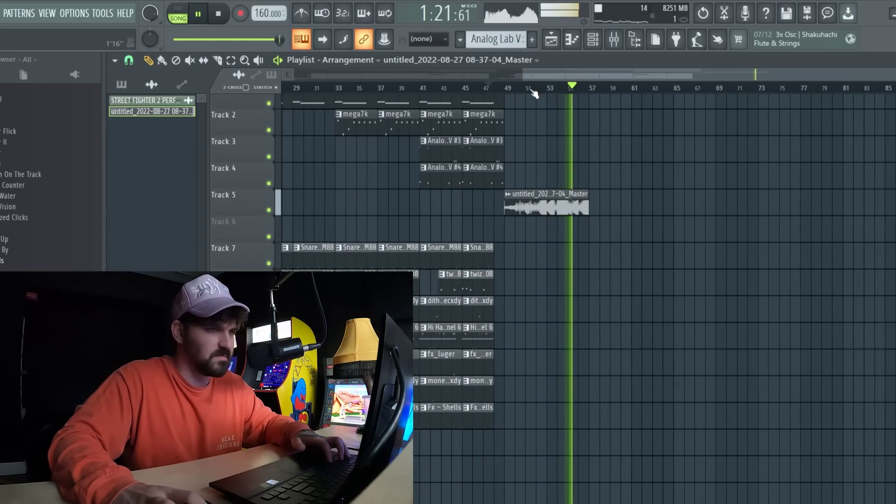
pyautogui.scroll(-2, 533, 91)
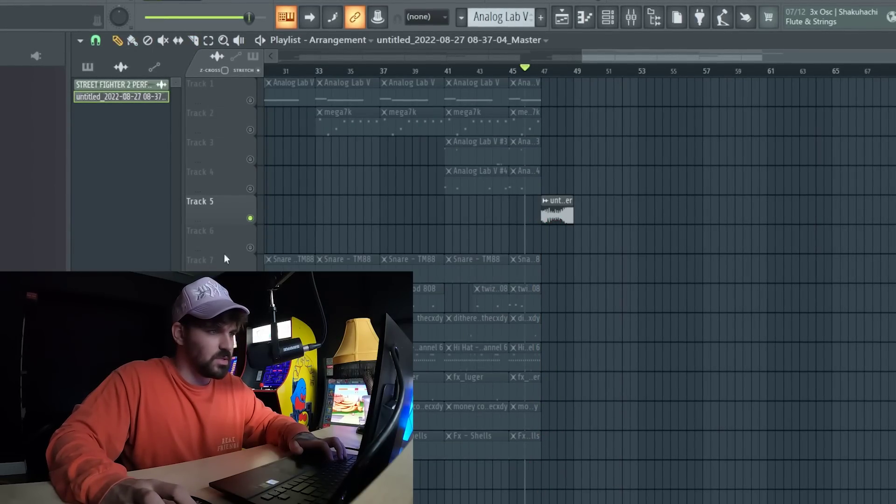
# Unsolo Track 5, then select all clips and duplicate them with Ctrl+B.
pyautogui.rightClick(250, 218)
pyautogui.rightClick(250, 218)
pyautogui.rightClick(250, 218)
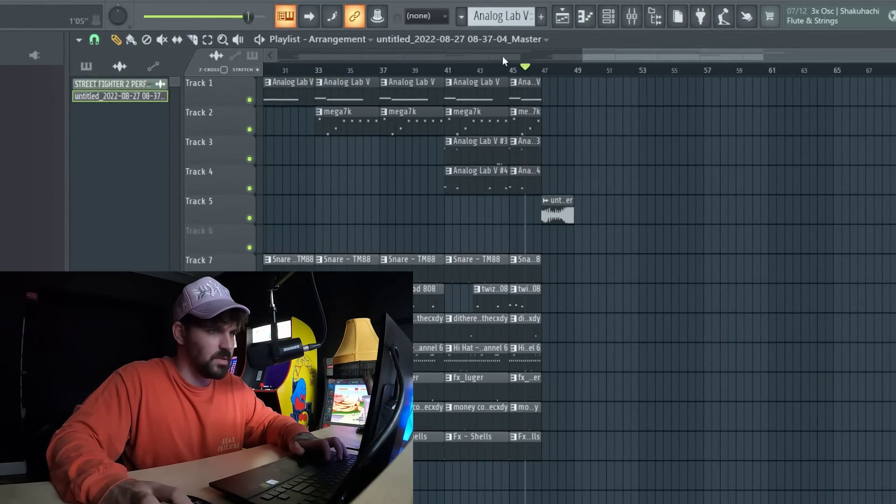
pyautogui.scroll(-5, 512, 70)
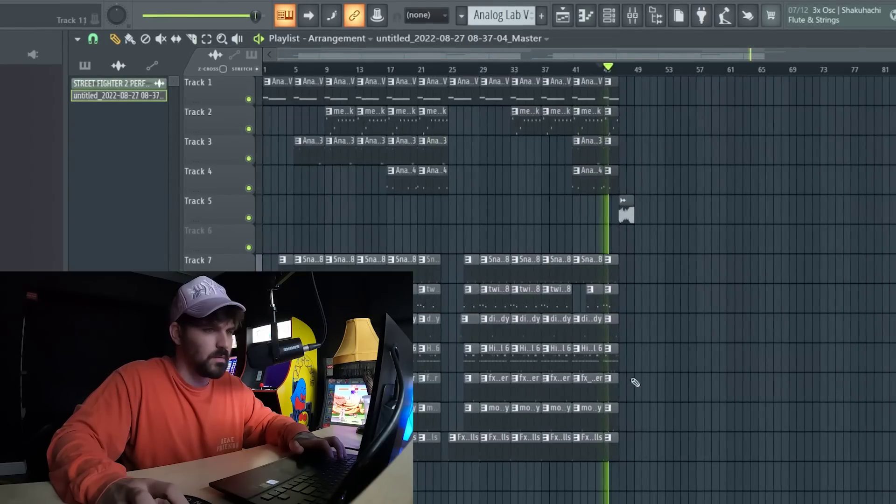
pyautogui.hotkey('ctrl', 'a')
pyautogui.hotkey('ctrl', 'b')
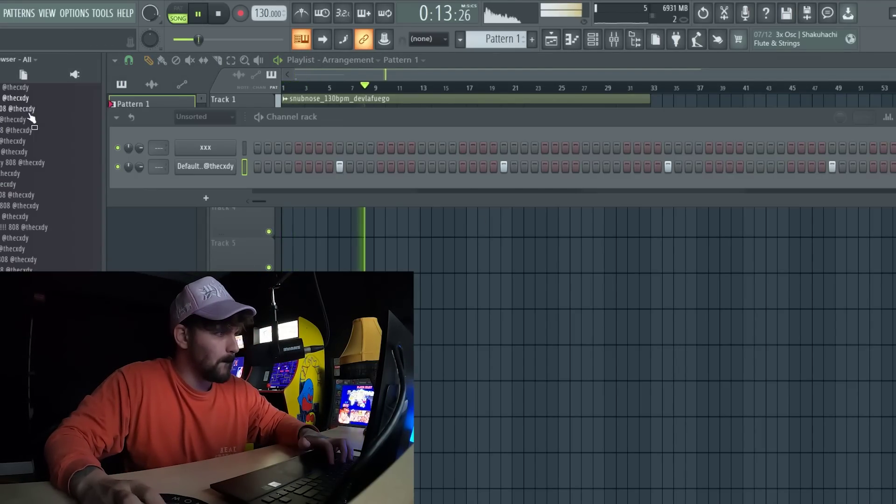
# Scroll down and open Pattern 1's options list in the 130 BPM project.
pyautogui.scroll(-5, 30, 140)
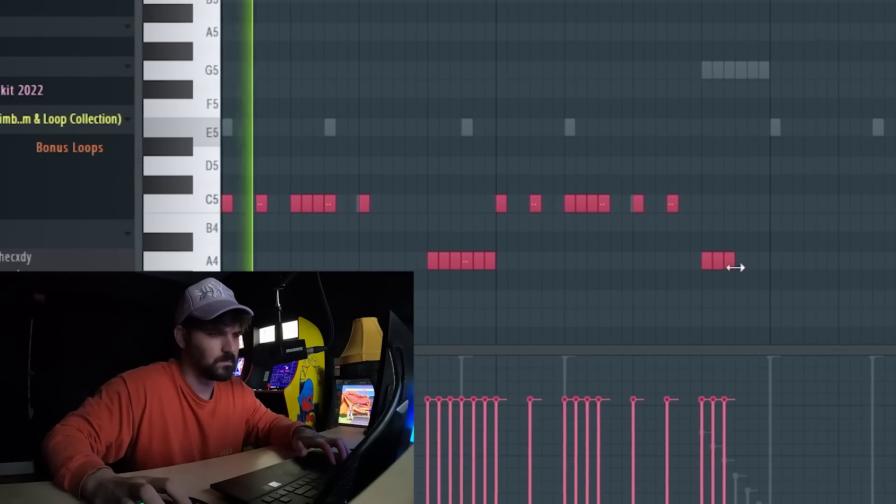
pyautogui.click(700, 298)
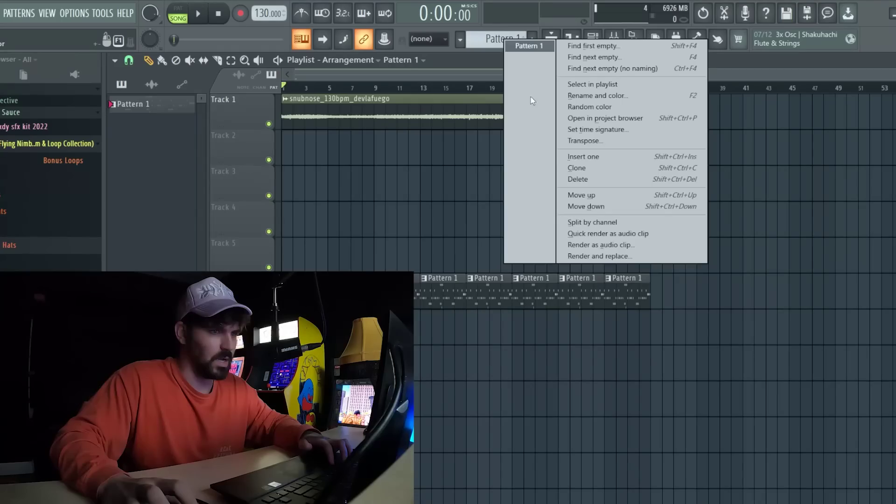
# Split the drum pattern by channel, place the patterns on tracks 2–9, and repeat them to bar 33.
pyautogui.click(607, 220)
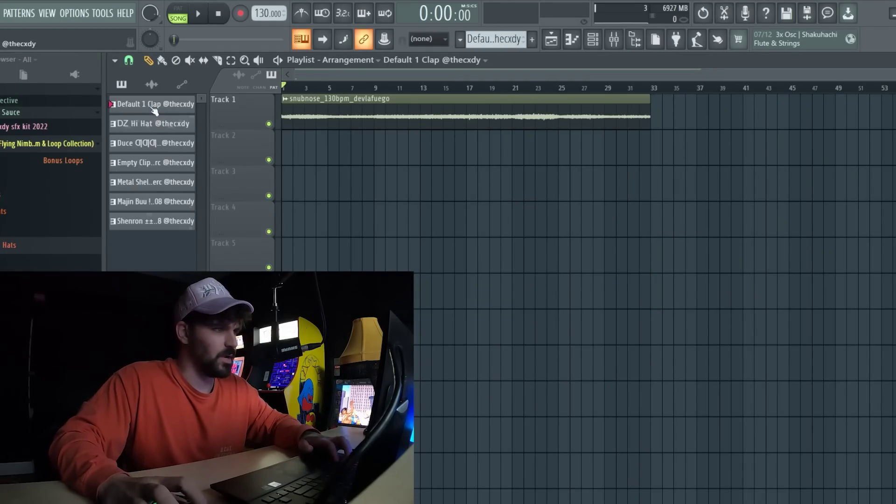
pyautogui.moveTo(291, 178); pyautogui.dragTo(286, 161)
pyautogui.hotkey('ctrl', 'b')
pyautogui.hotkey('ctrl', 'b')
pyautogui.hotkey('ctrl', 'b')
pyautogui.hotkey('ctrl', 'b')
pyautogui.hotkey('ctrl', 'b')
pyautogui.hotkey('ctrl', 'b')
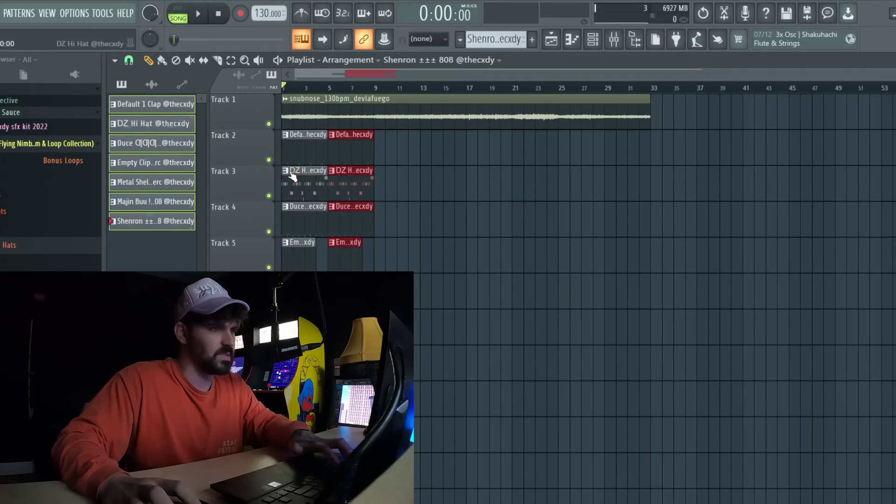
pyautogui.hotkey('ctrl', 'b')
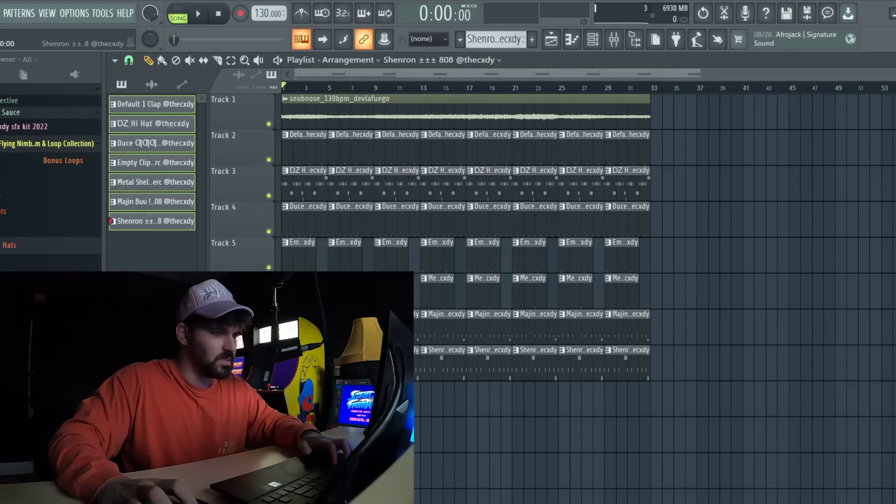
# Delete five unwanted 808 clips and open the Metal Shell pattern in the piano roll.
pyautogui.rightClick(439, 327)
pyautogui.rightClick(490, 369)
pyautogui.rightClick(535, 368)
pyautogui.rightClick(579, 327)
pyautogui.rightClick(626, 327)
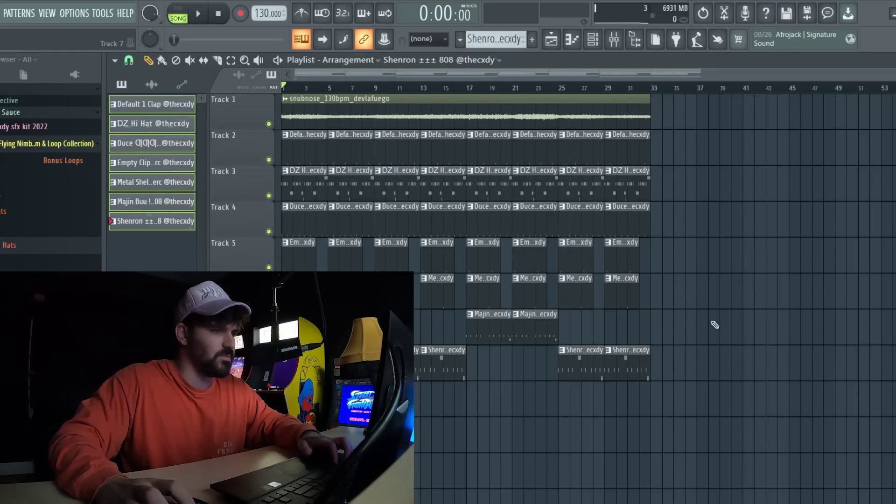
pyautogui.doubleClick(433, 312)
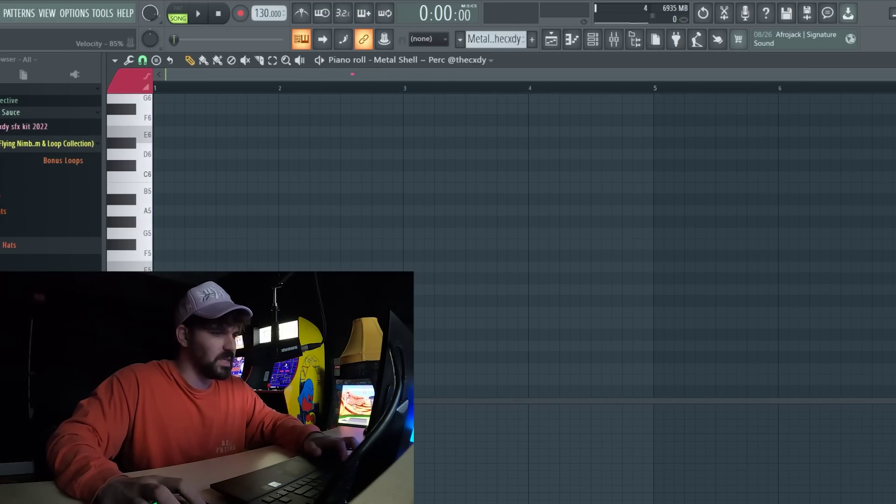
# Add a Metal Shell hit near bar 4, then raise an 808 note from E5 to G5 during playback.
pyautogui.click(571, 322)
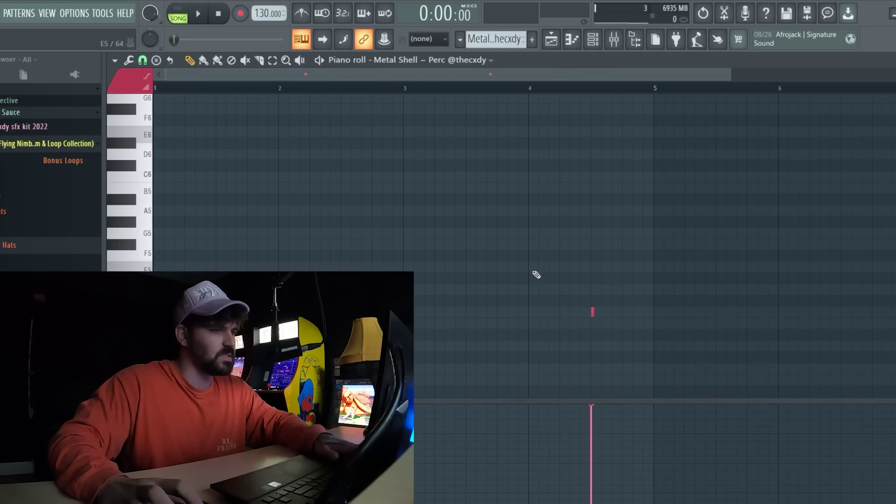
pyautogui.press('F5')
pyautogui.press('space')
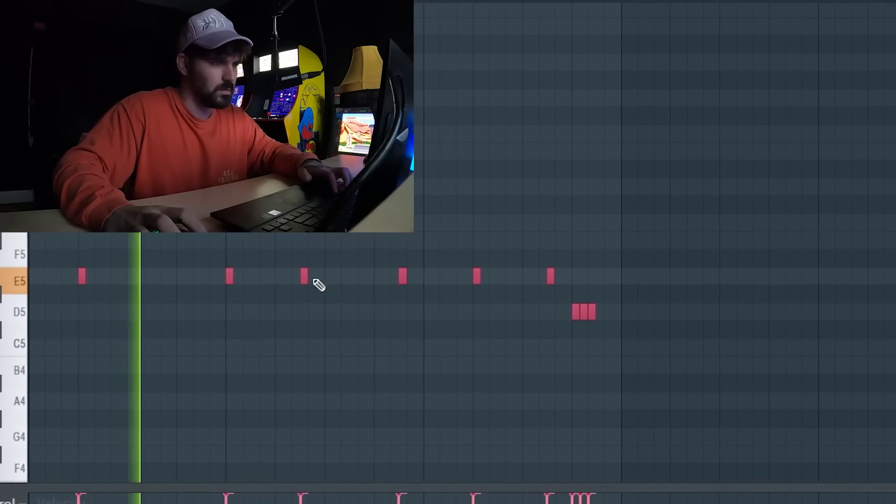
pyautogui.moveTo(493, 276); pyautogui.dragTo(490, 209)
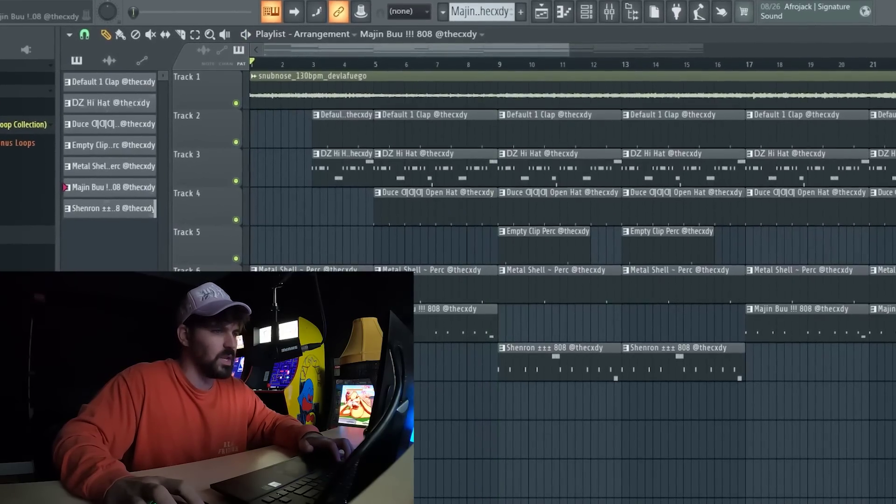
# Make the Majin Buu 808 clip a unique #2 pattern and mark bar 4 in its notes.
pyautogui.rightClick(406, 312)
pyautogui.click(417, 395)
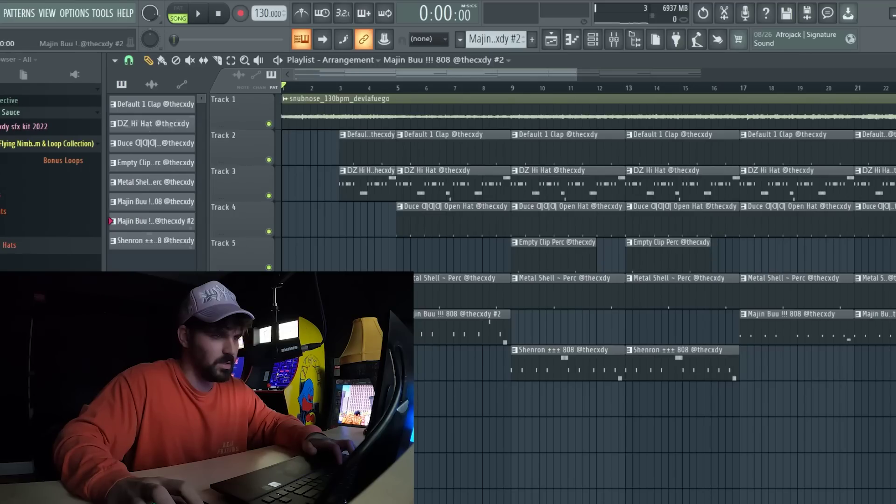
pyautogui.rightClick(404, 321)
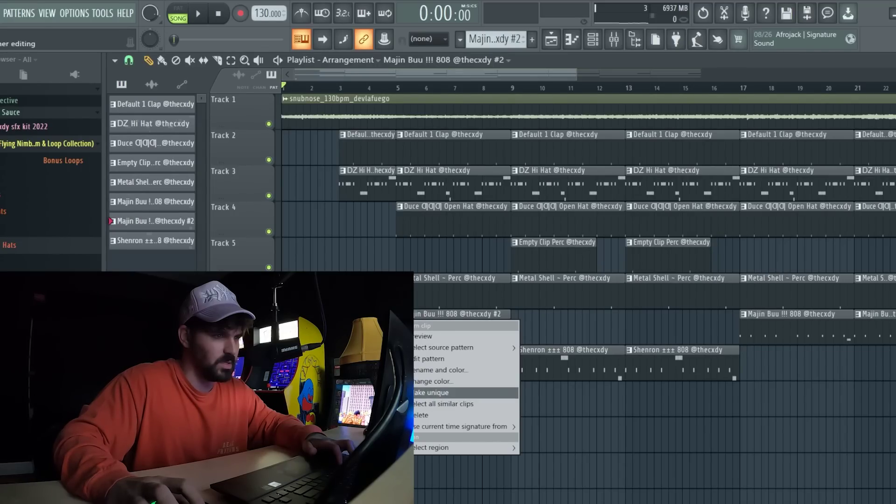
pyautogui.click(434, 404)
pyautogui.doubleClick(452, 335)
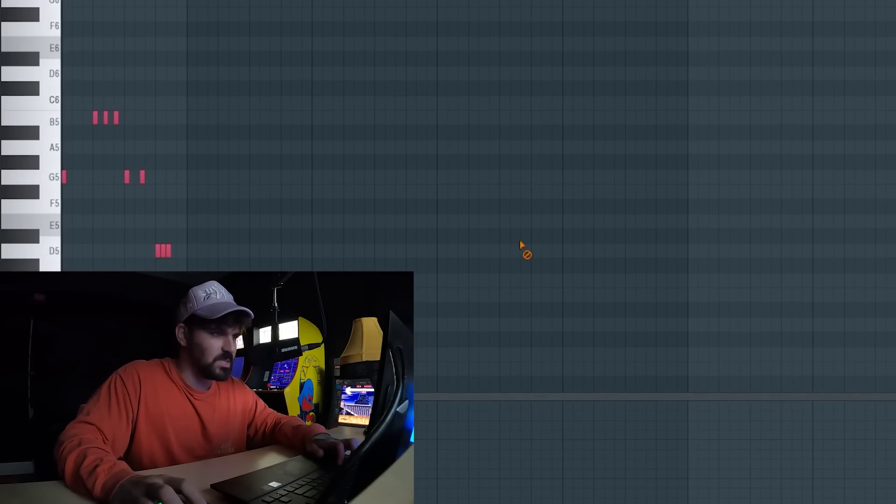
pyautogui.hscroll(-6, 522, 251)
pyautogui.moveTo(462, 1); pyautogui.dragTo(581, 1)
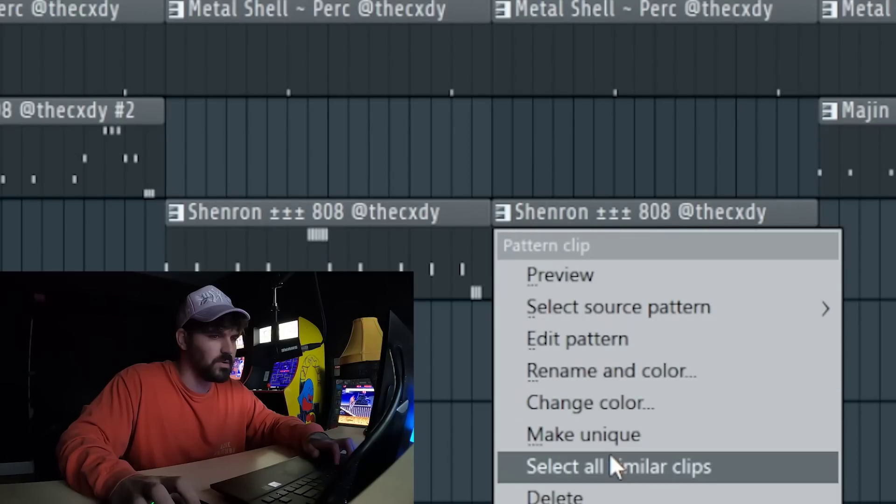
# Make the Shenron 808 clip a unique #2 pattern, open its notes, and audition the changes.
pyautogui.click(604, 433)
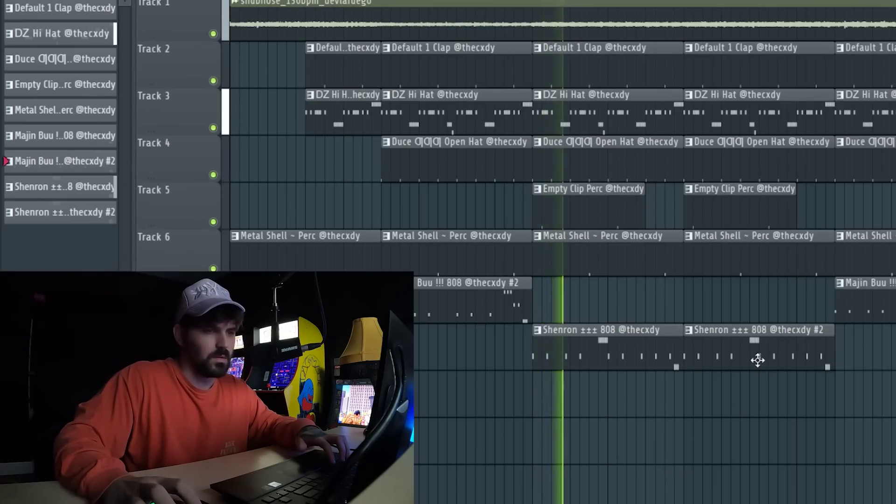
pyautogui.doubleClick(756, 360)
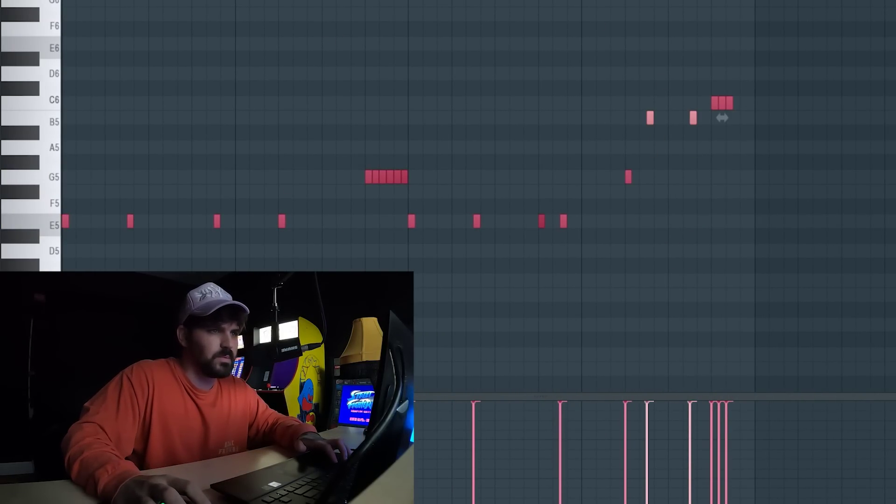
pyautogui.press('space')
pyautogui.press('Down')
pyautogui.press('Down')
pyautogui.press('Down')
pyautogui.press('Down')
pyautogui.press('Down')
pyautogui.press('Down')
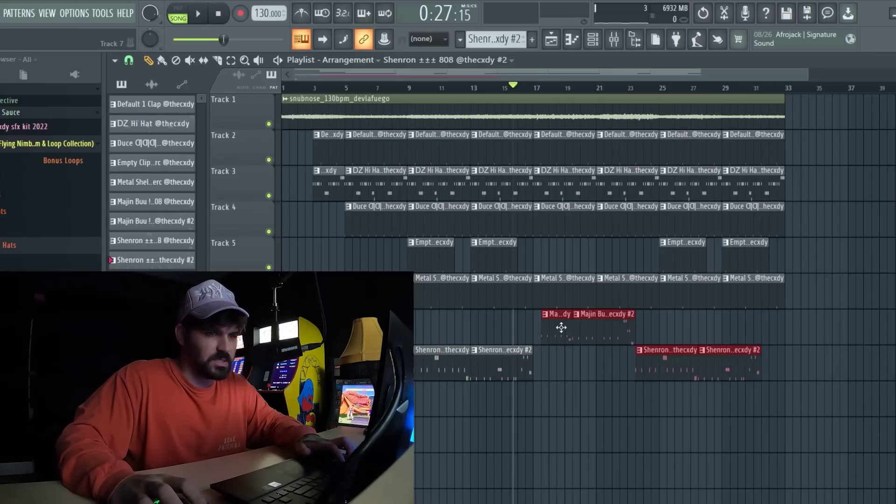
# Shift the selected Majin Buu and Shenron 808 variation clips about one bar later.
pyautogui.moveTo(561, 328); pyautogui.dragTo(580, 326)
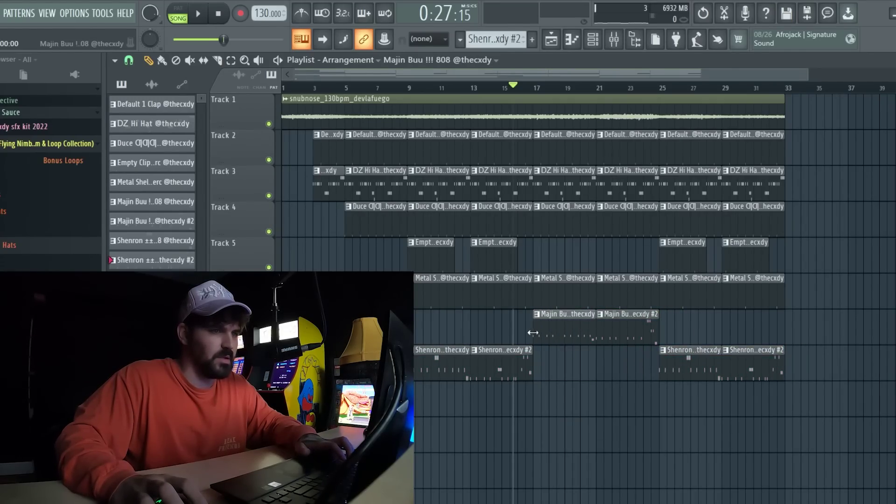